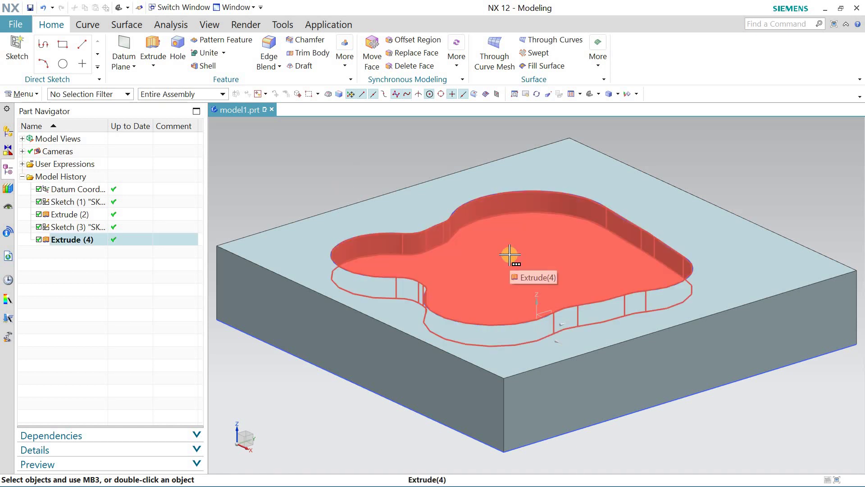
- Enter Manufacturing with a cam_general mill_planar setup and show Geometry View with MCS_MILL expanded
key(Escape)
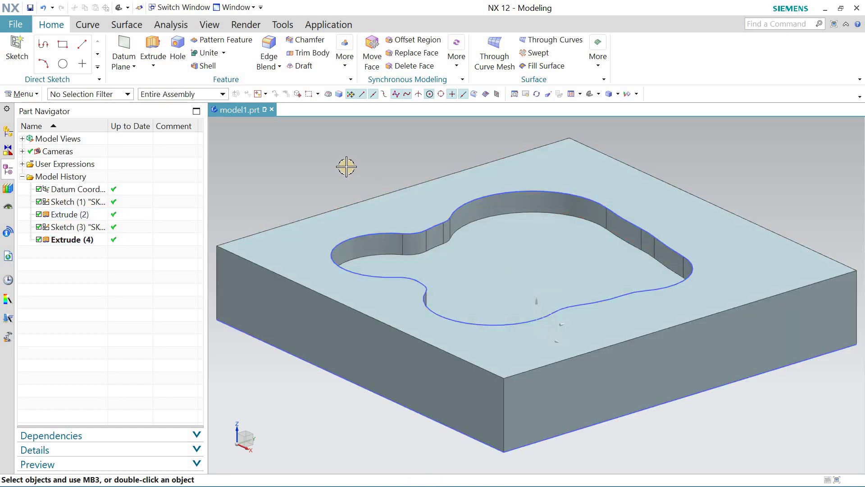
click(331, 22)
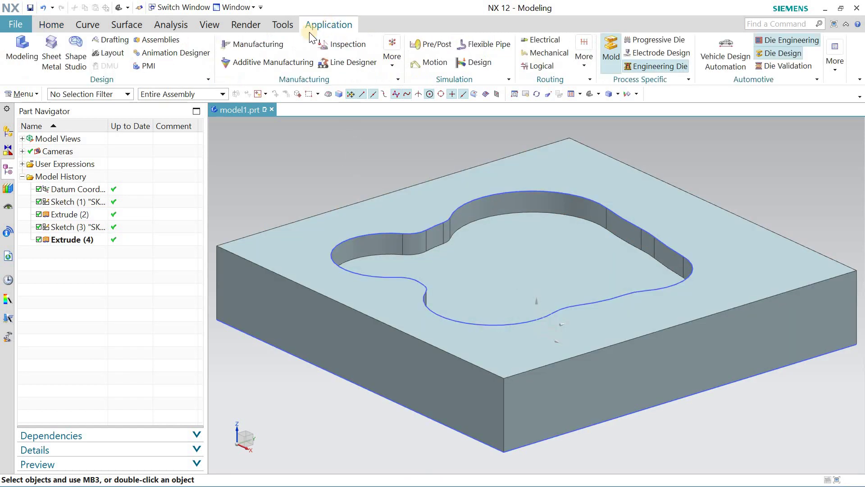
click(253, 44)
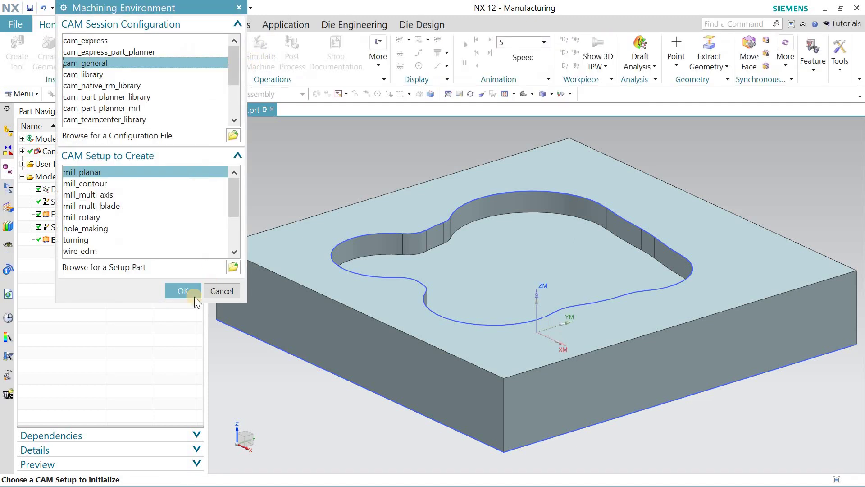
click(192, 292)
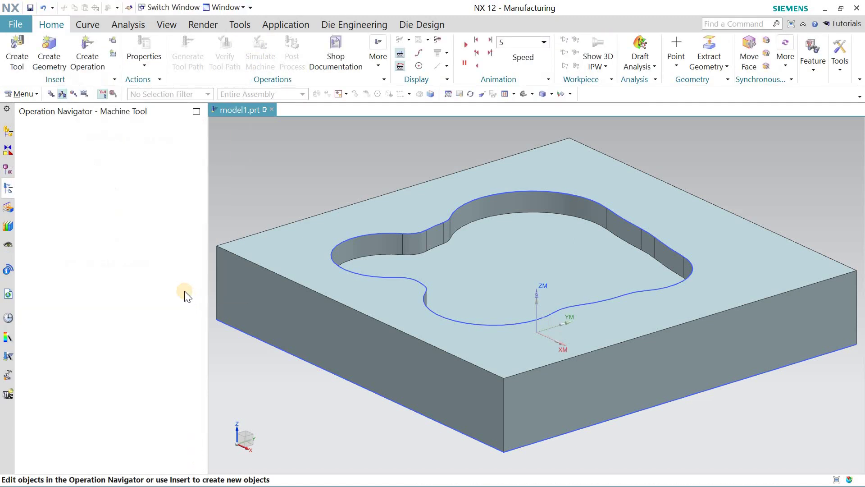
click(71, 96)
click(22, 166)
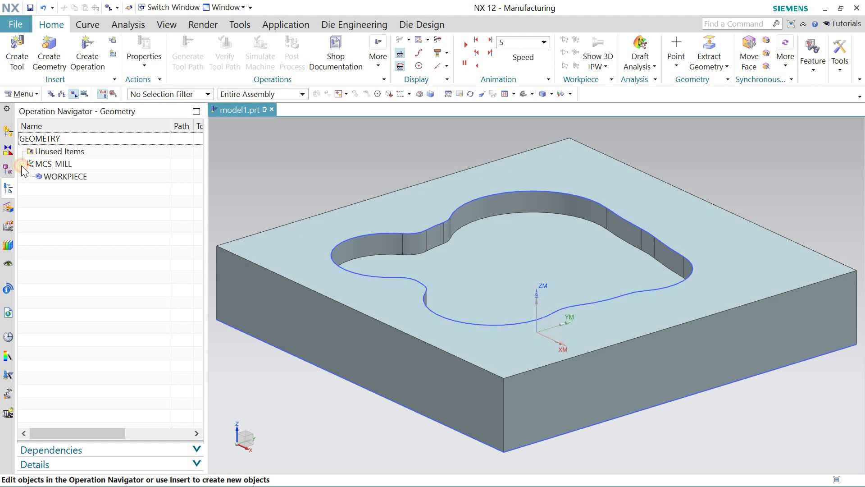
- Snap the MCS_MILL origin to the block's top-left corner at -60, -60, 21
double_click(47, 164)
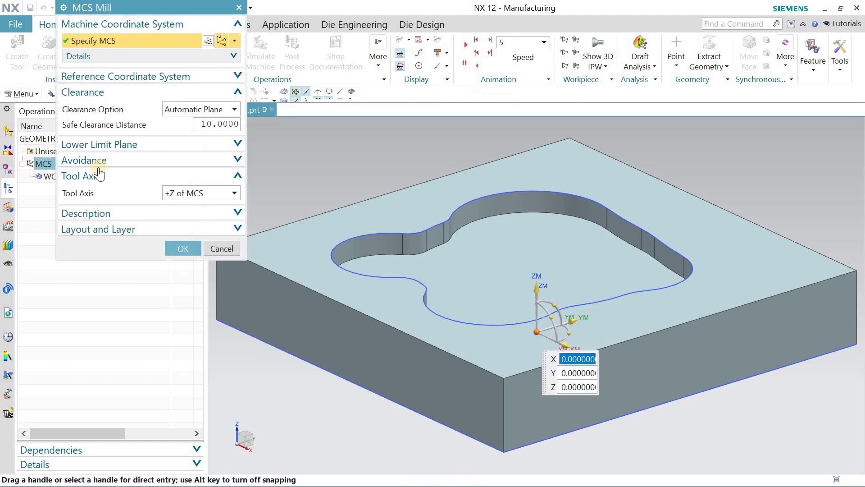
scroll(416, 255, down, 2)
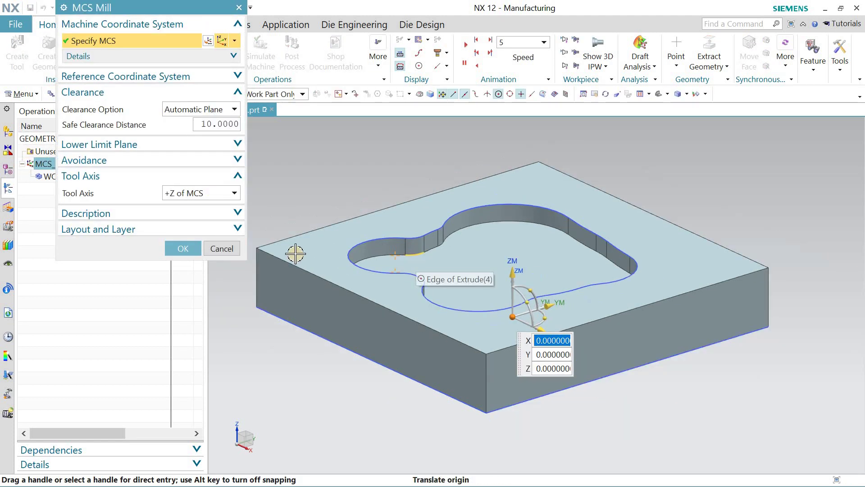
click(257, 247)
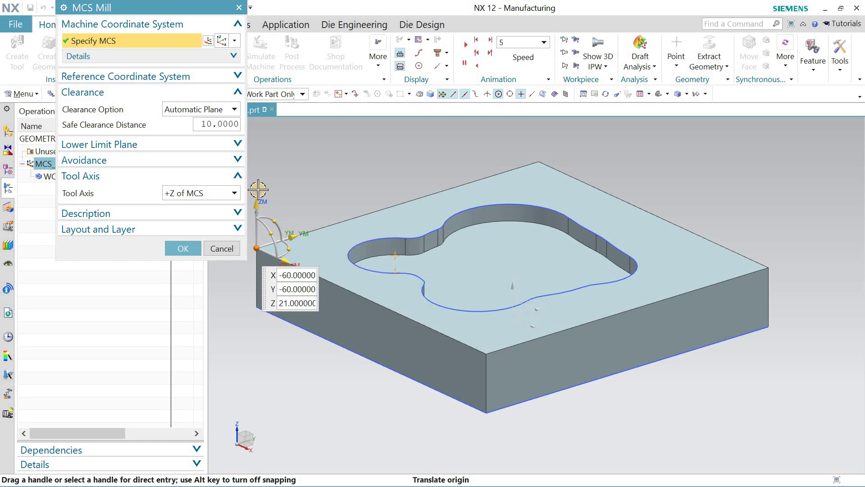
click(183, 248)
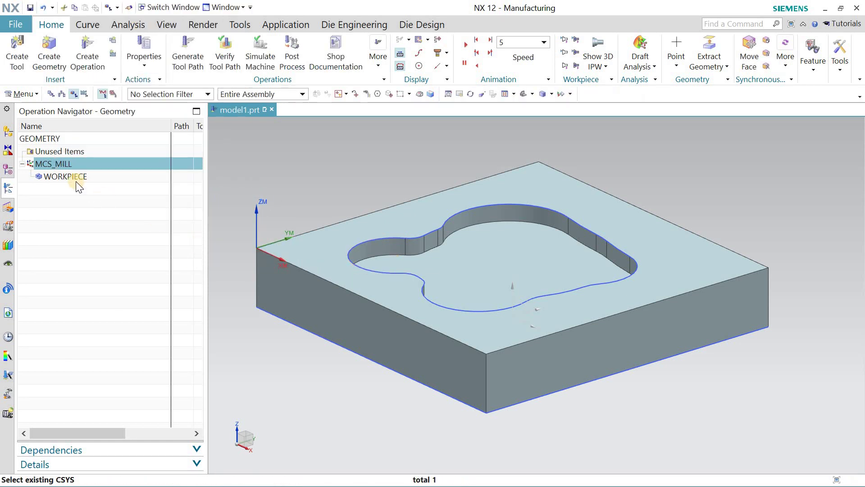
- Select the solid block as the WORKPIECE part geometry
double_click(76, 178)
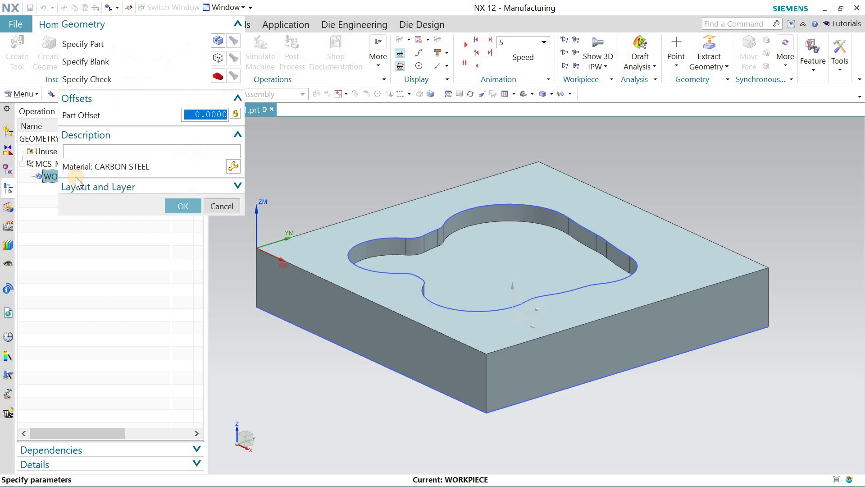
click(216, 44)
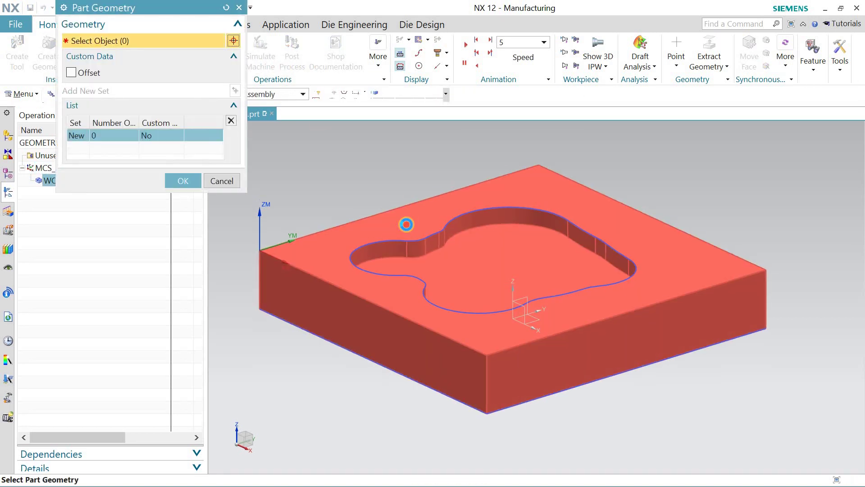
click(405, 222)
click(195, 200)
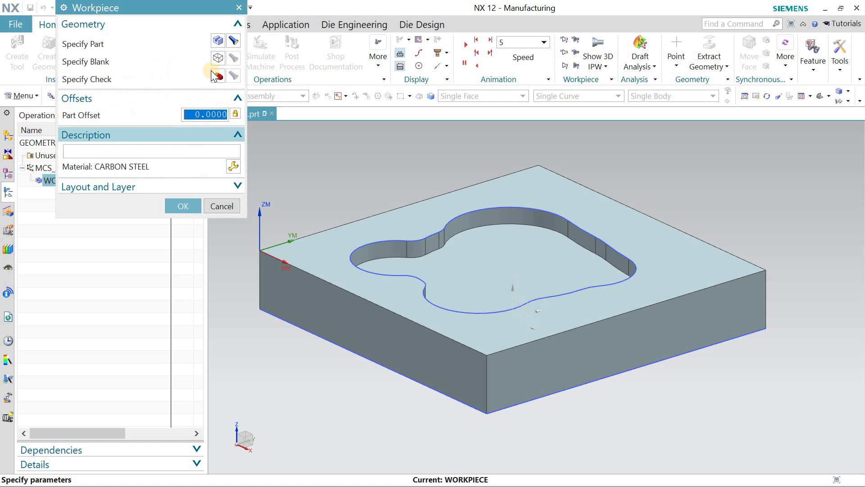
- Set a Bounding Block blank and confirm the workpiece definition
click(215, 60)
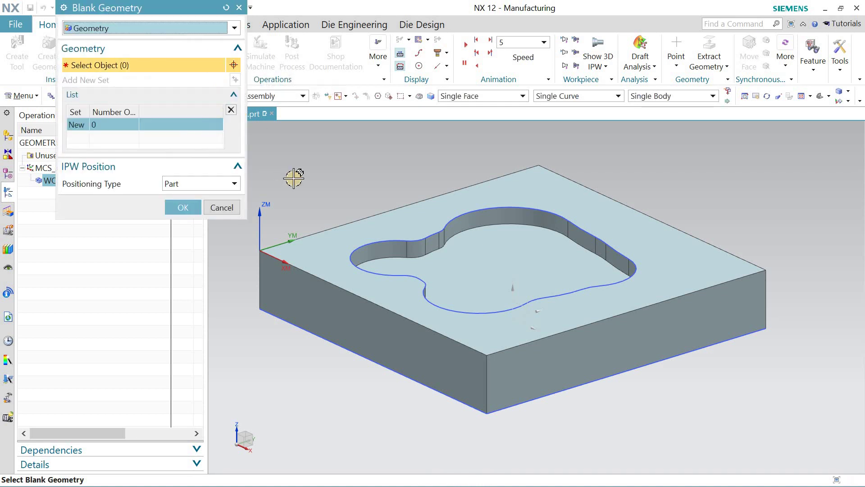
click(184, 28)
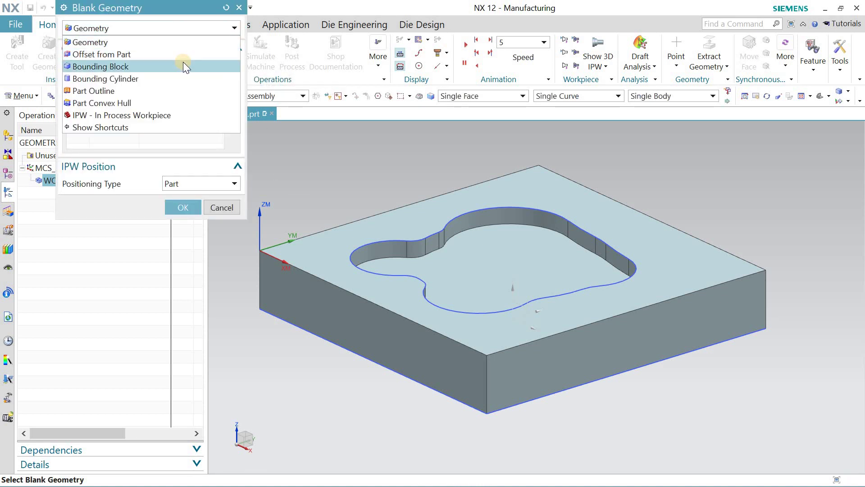
click(184, 61)
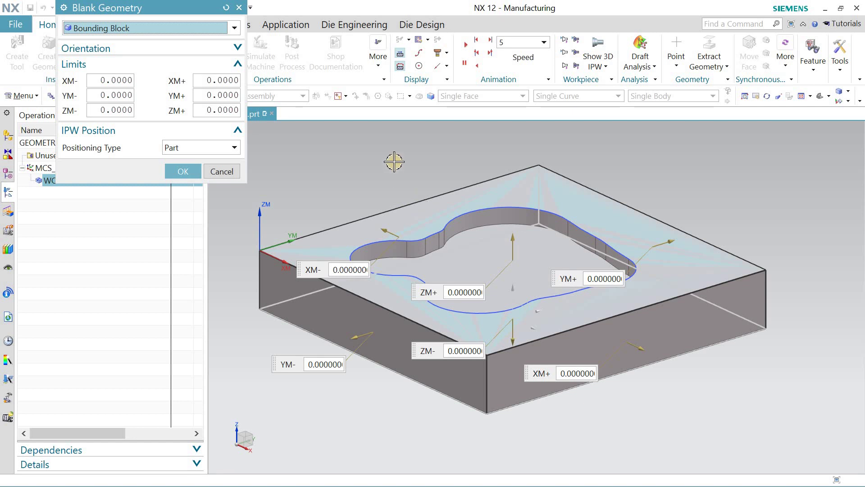
mouse_move(394, 163)
middle_down()
mouse_move(393, 178)
mouse_move(214, 191)
middle_up()
click(193, 172)
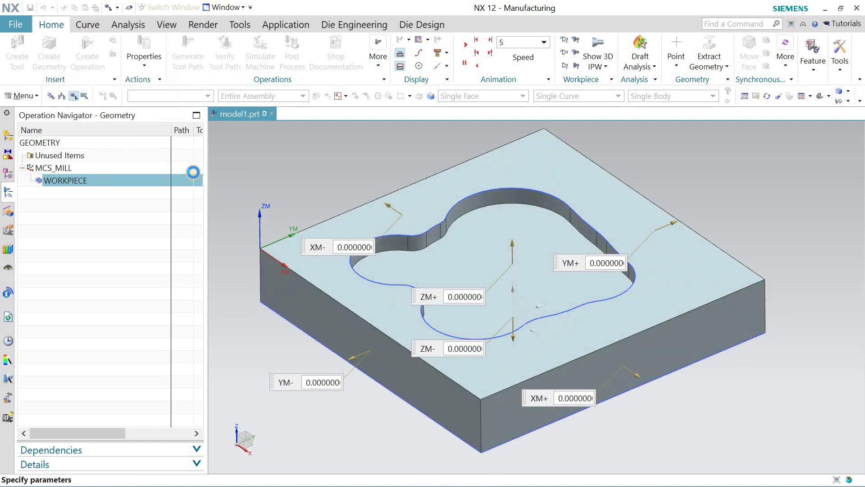
click(194, 208)
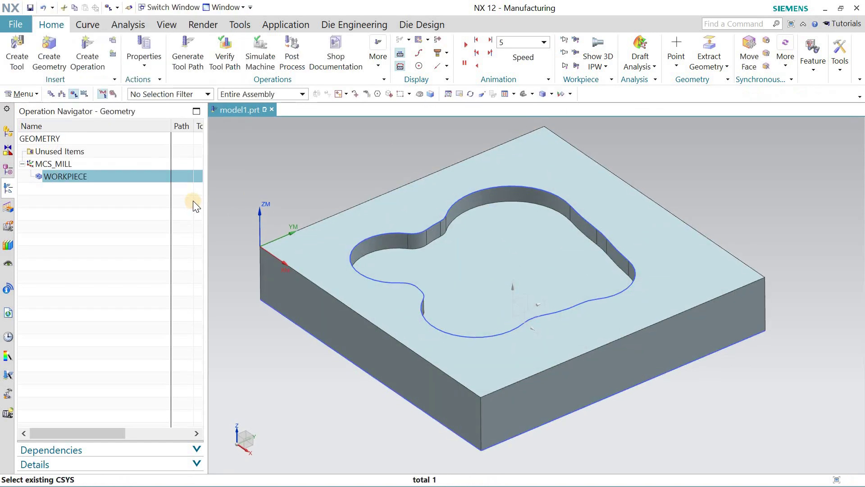
- Create the milling tool MILL6 with a 6 mm diameter
click(24, 57)
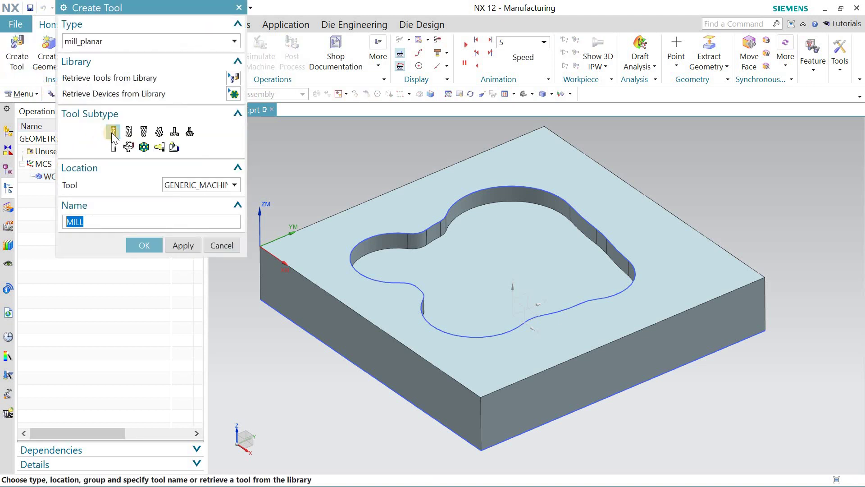
click(114, 217)
text(6)
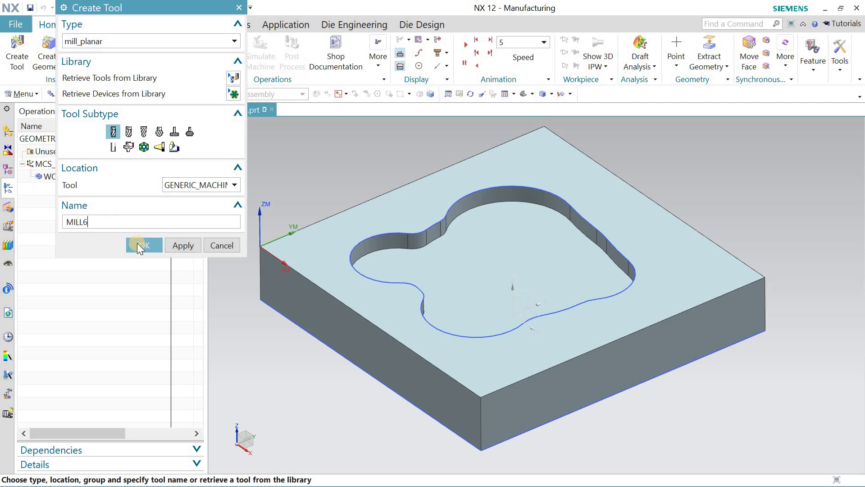
click(140, 247)
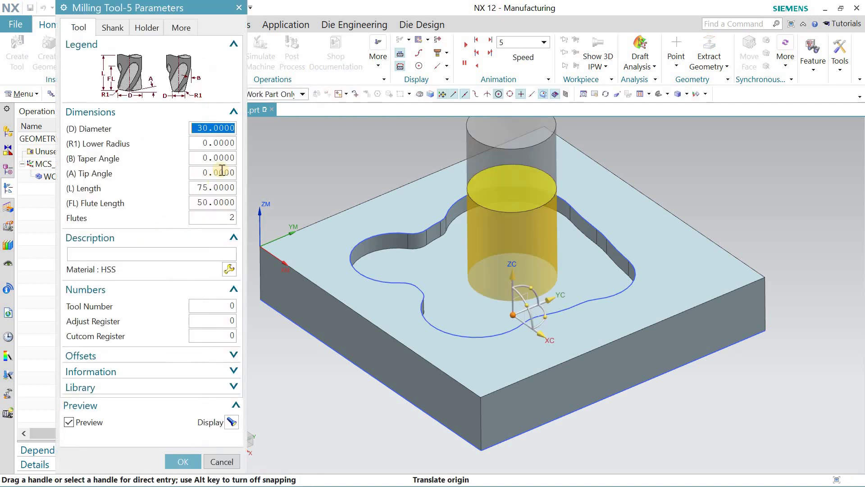
text(6)
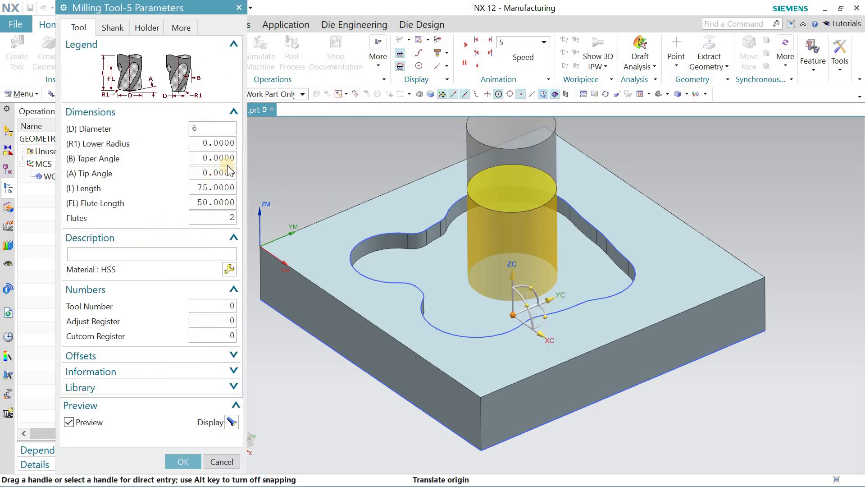
click(206, 157)
mouse_move(405, 285)
middle_down()
mouse_move(405, 300)
mouse_move(405, 251)
mouse_move(379, 237)
middle_up()
- Fit MILL6 with holder HLD001_00006 from the Milling_Drilling library
click(147, 27)
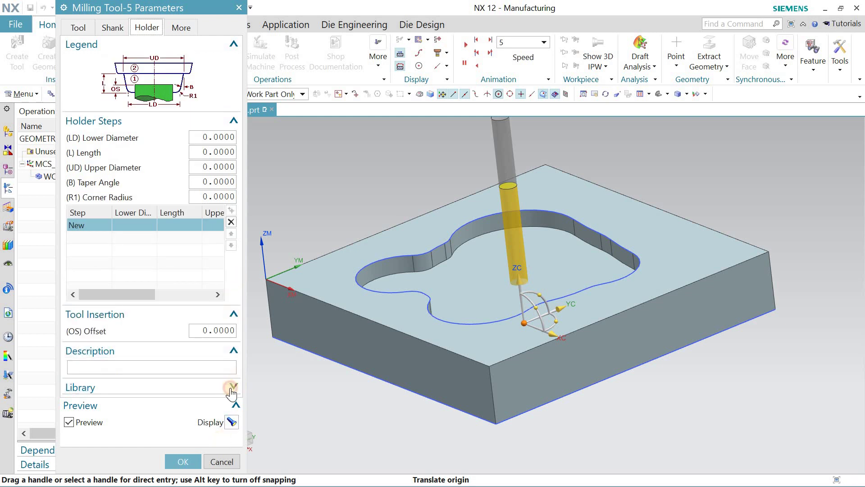
click(235, 390)
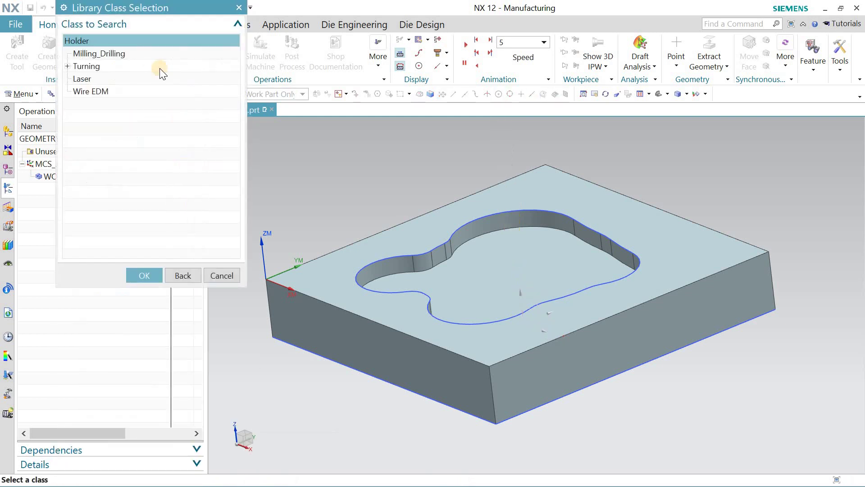
double_click(88, 57)
click(144, 214)
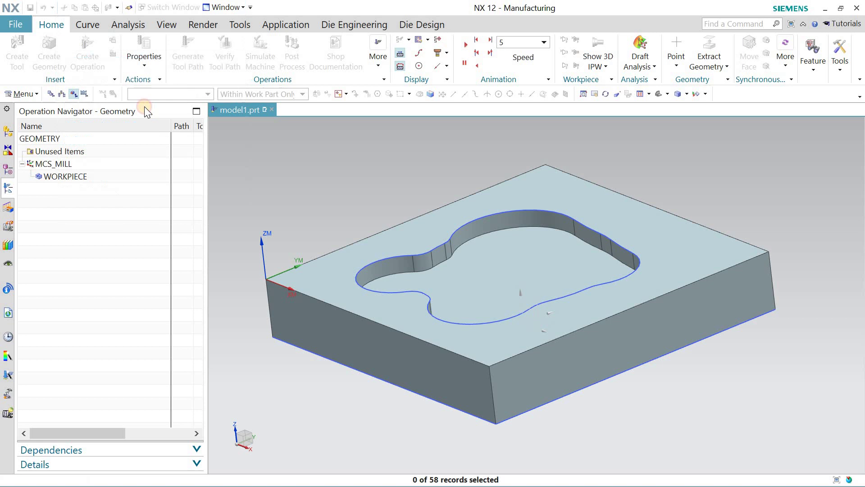
double_click(134, 152)
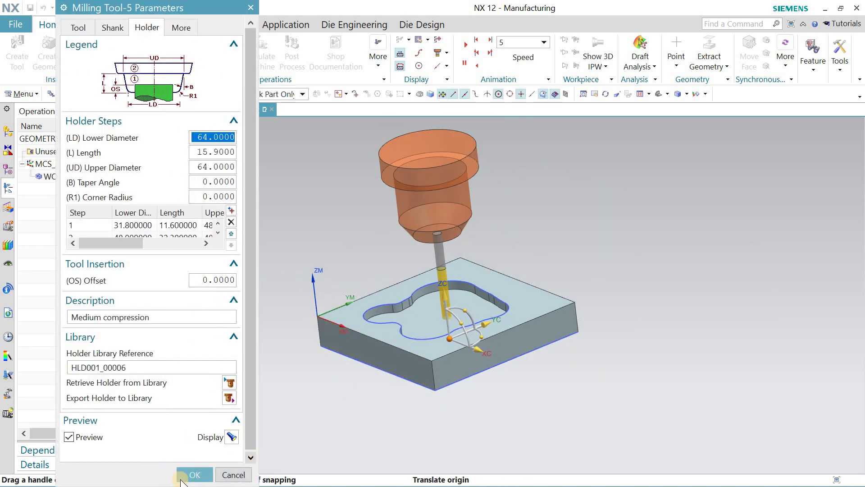
click(194, 473)
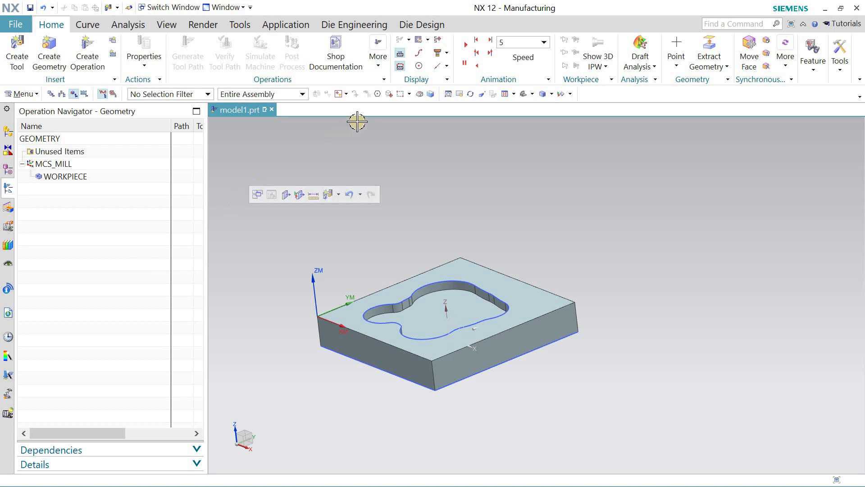
key(ctrl+f)
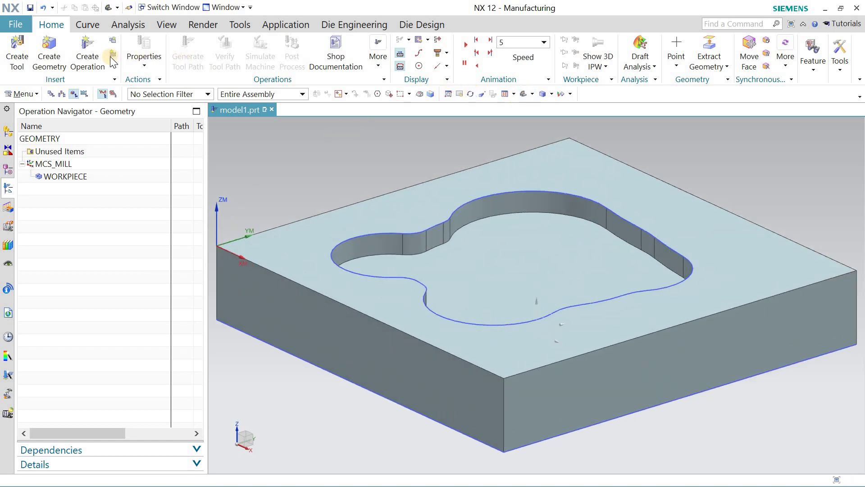
- Start a mill_planar Floor and Wall operation under NC_PROGRAM using tool MILL6
click(87, 54)
click(131, 40)
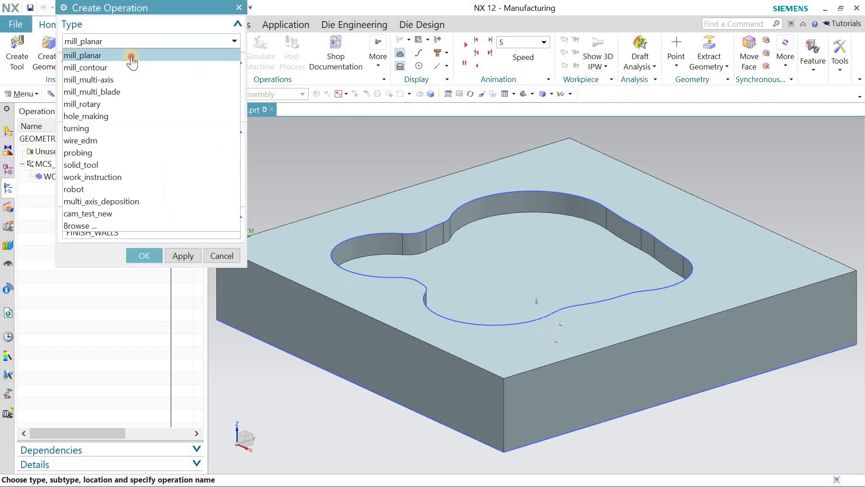
click(131, 55)
click(113, 79)
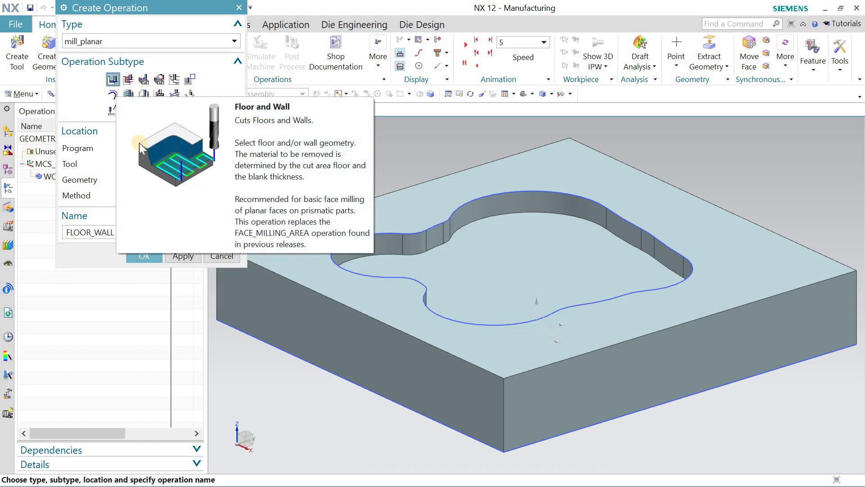
click(190, 148)
click(183, 164)
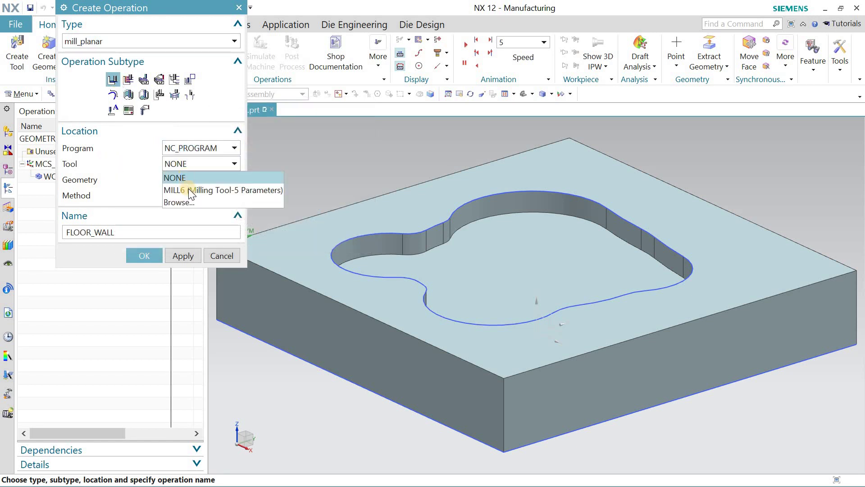
click(189, 189)
- Use geometry WORKPIECE and method MILL_FINISH, with the pocket floor as cut area
click(199, 217)
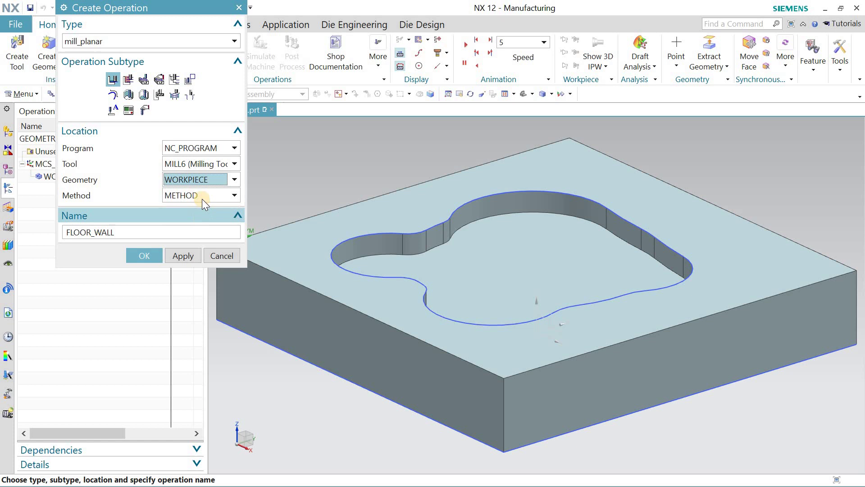
click(202, 196)
click(203, 224)
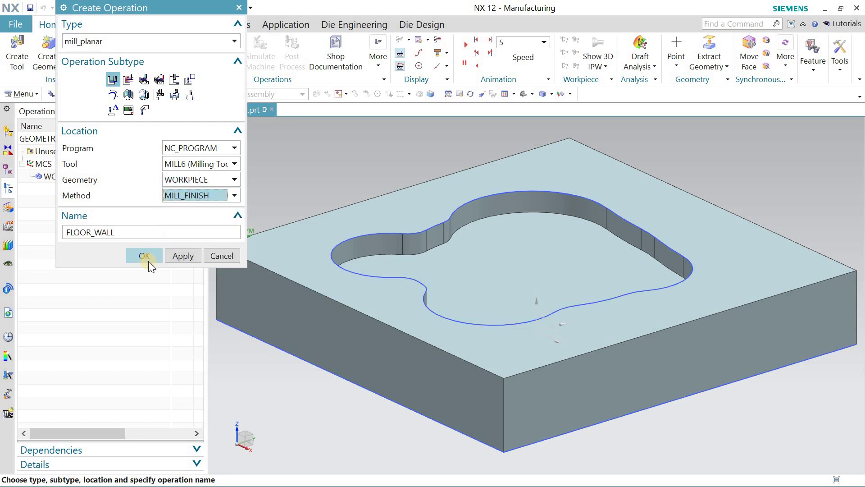
click(148, 261)
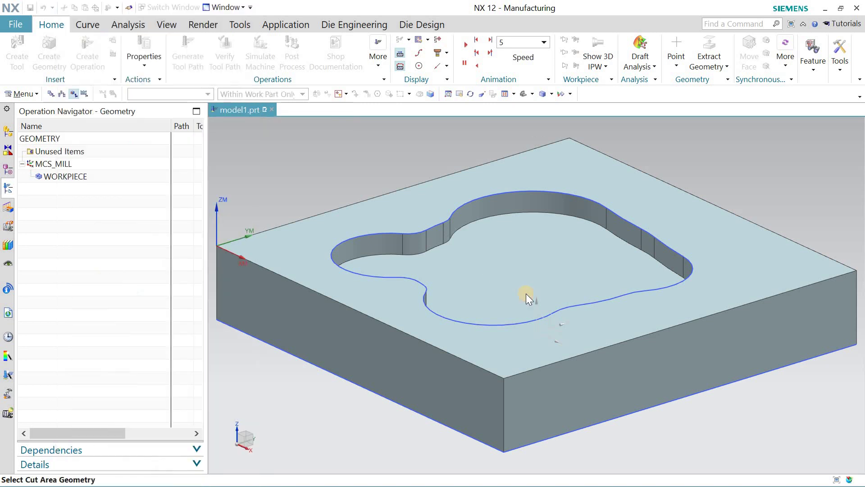
click(524, 293)
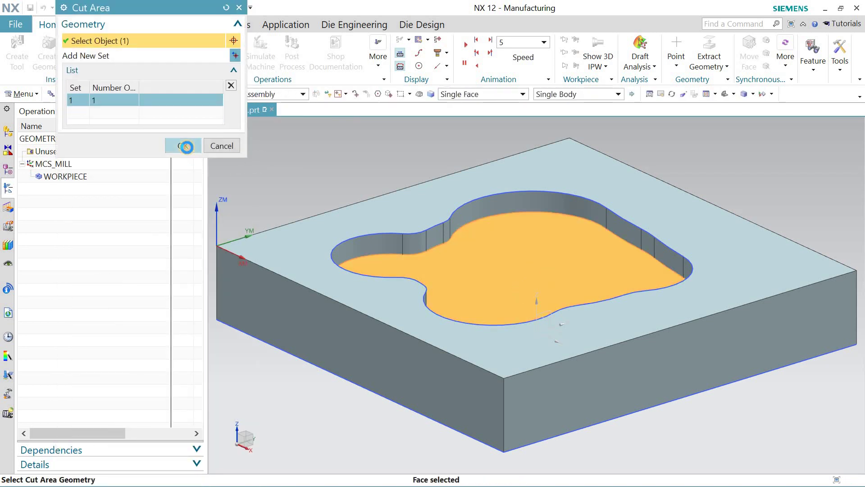
click(186, 146)
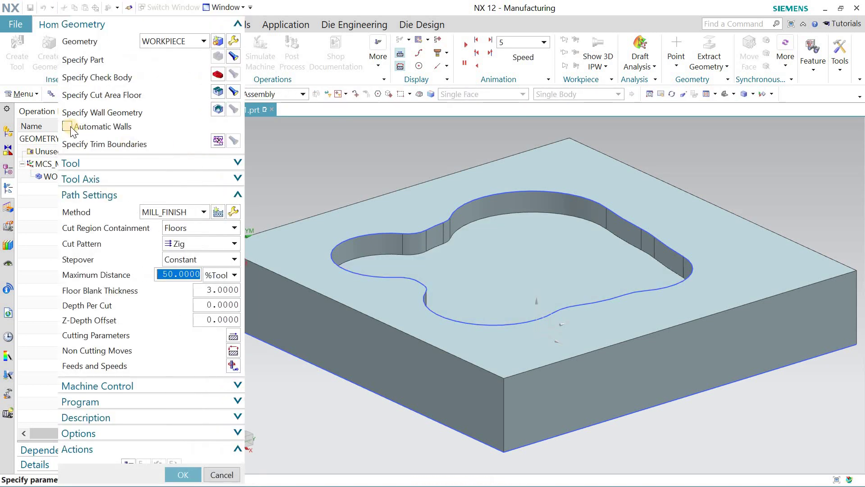
- Enable automatic walls, a Follow Part cut pattern and a constant stepover in mm
click(67, 127)
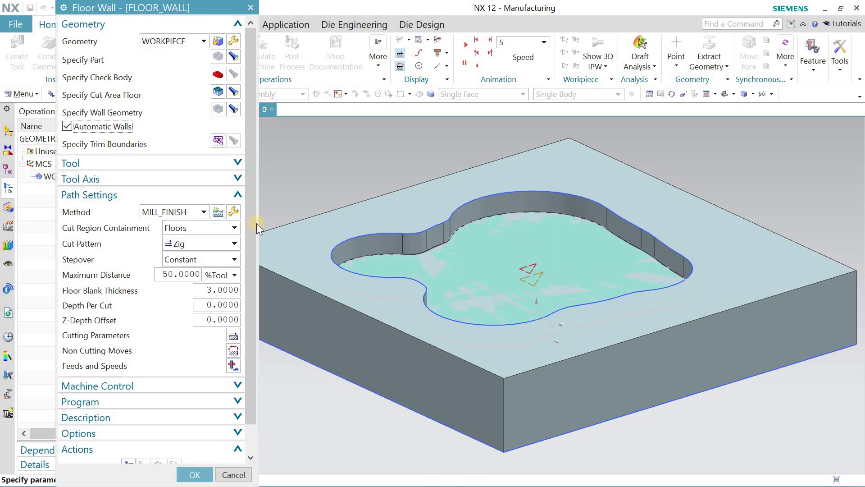
scroll(251, 256, down, 1)
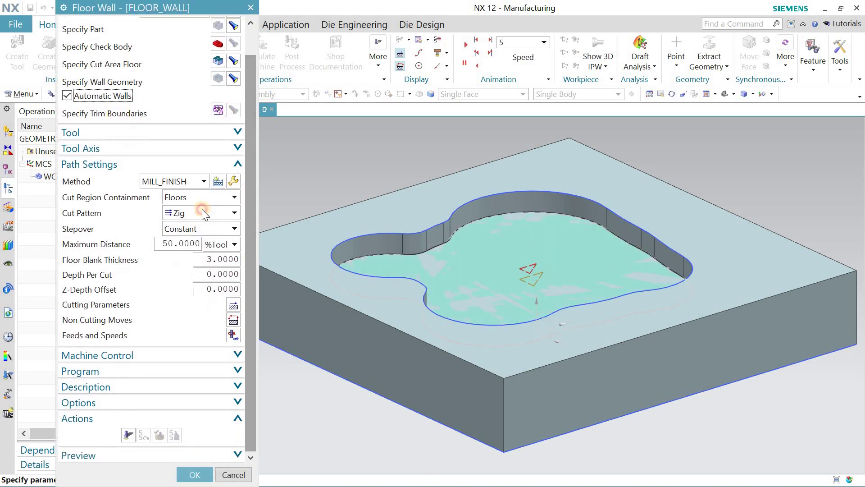
click(202, 212)
click(220, 228)
click(218, 229)
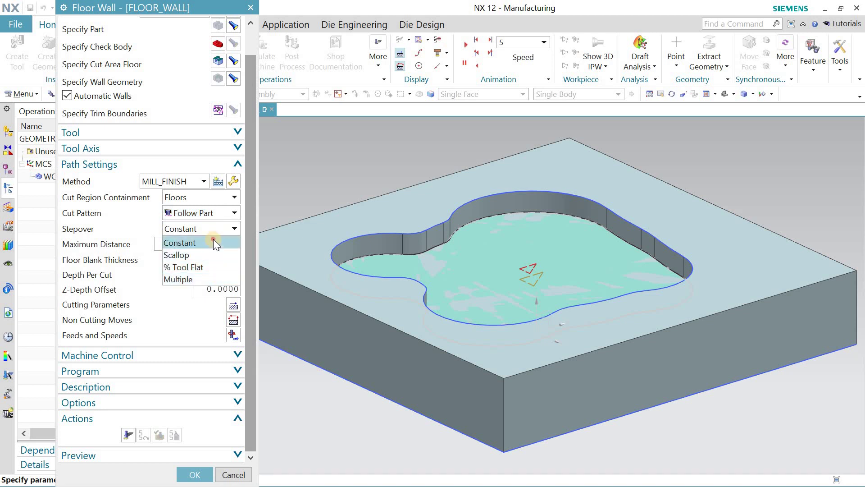
click(212, 242)
click(228, 260)
- Set a 3 mm maximum stepover and 1 mm depth per cut, then generate the toolpath
double_click(191, 244)
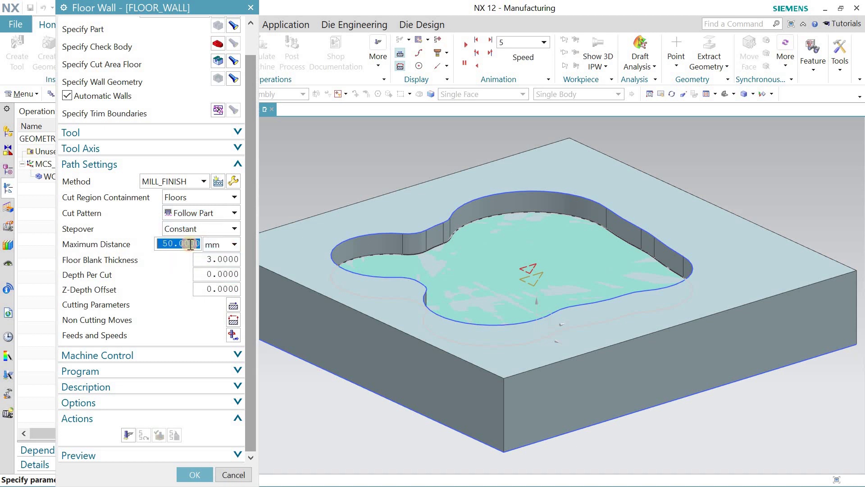
text(3)
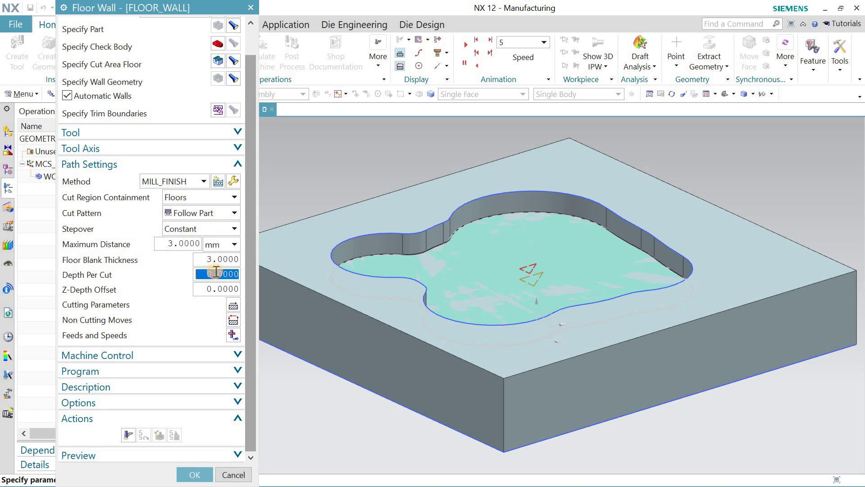
text(1)
key(Return)
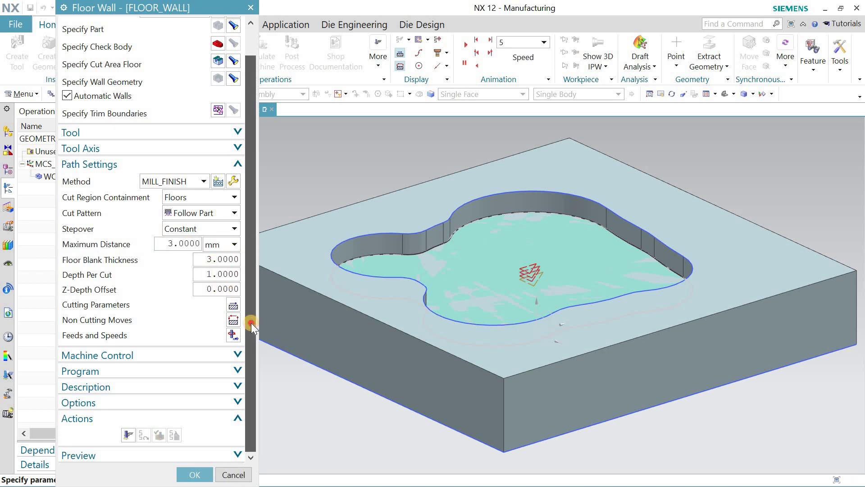
click(126, 435)
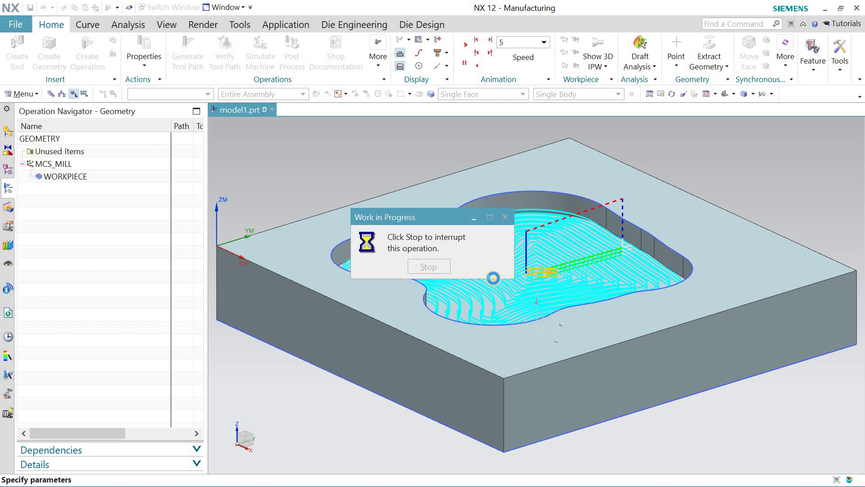
scroll(151, 365, down, 2)
middle_click(180, 312)
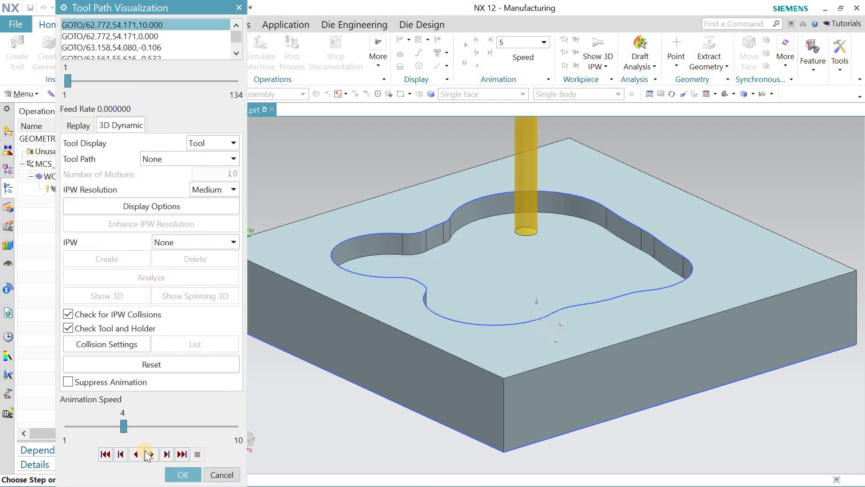
- Play the 3D Dynamic material removal simulation of FLOOR_WALL, adjusting animation speed
click(151, 455)
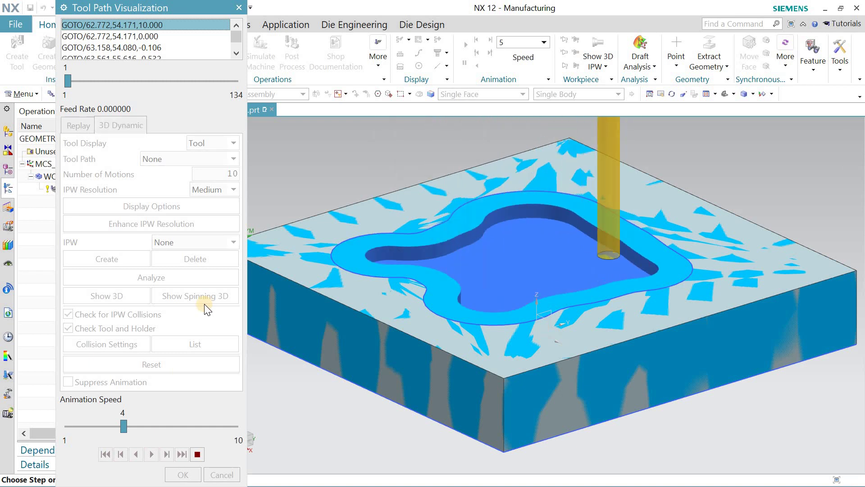
click(156, 425)
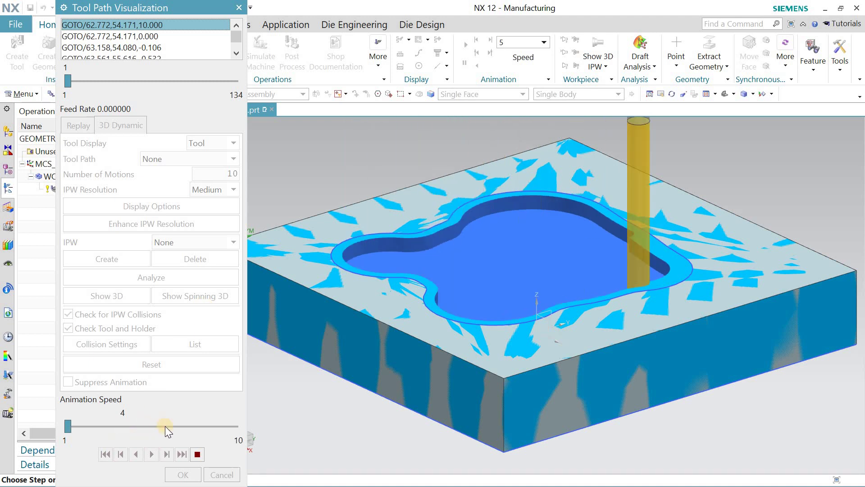
click(167, 428)
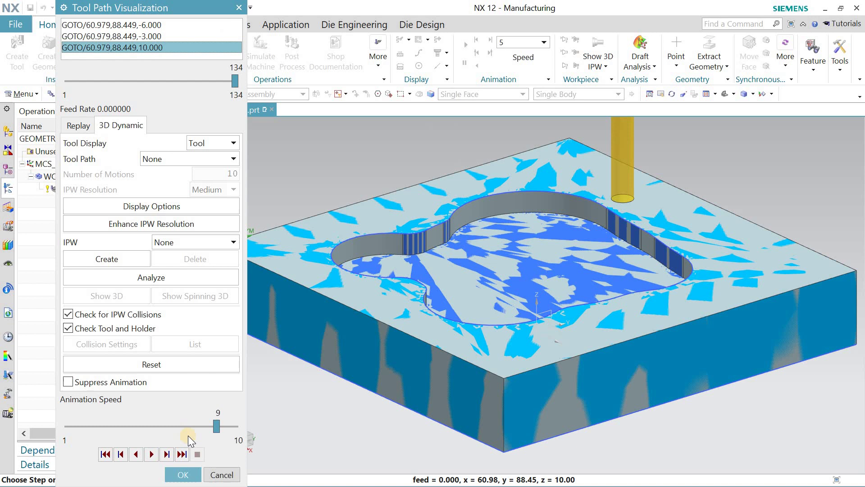
click(182, 475)
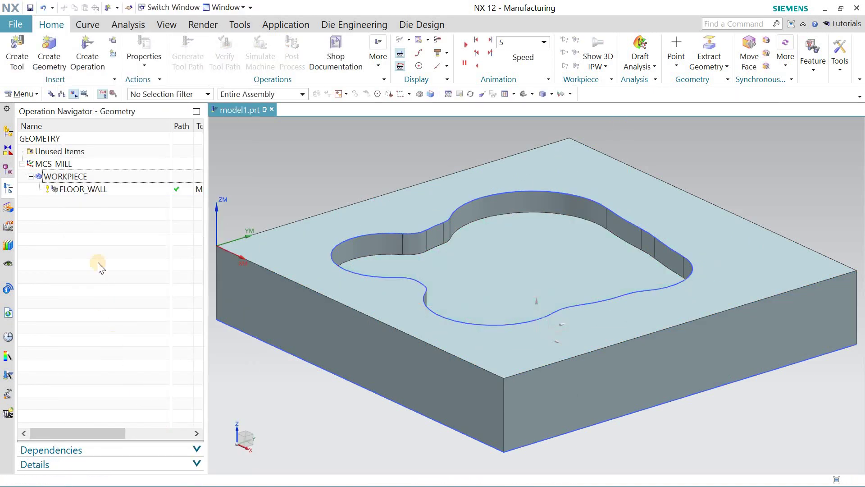
- Post-process FLOOR_WALL with the MILL_3_AXIS postprocessor
click(101, 189)
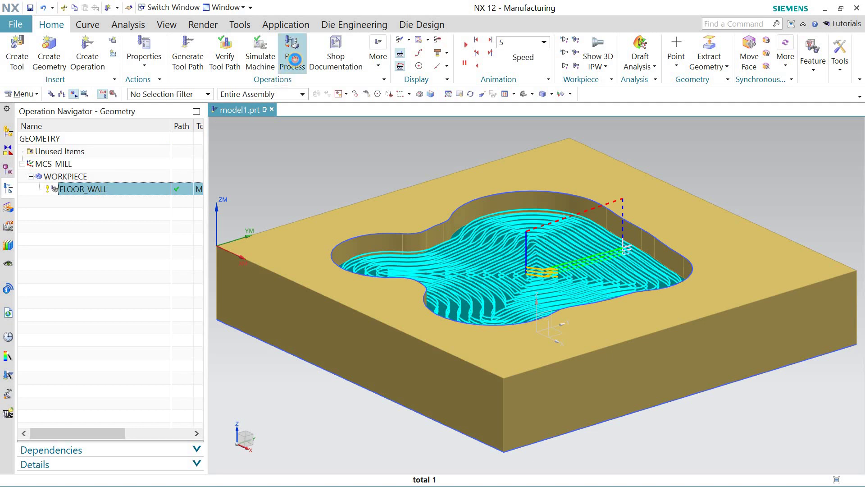
click(296, 59)
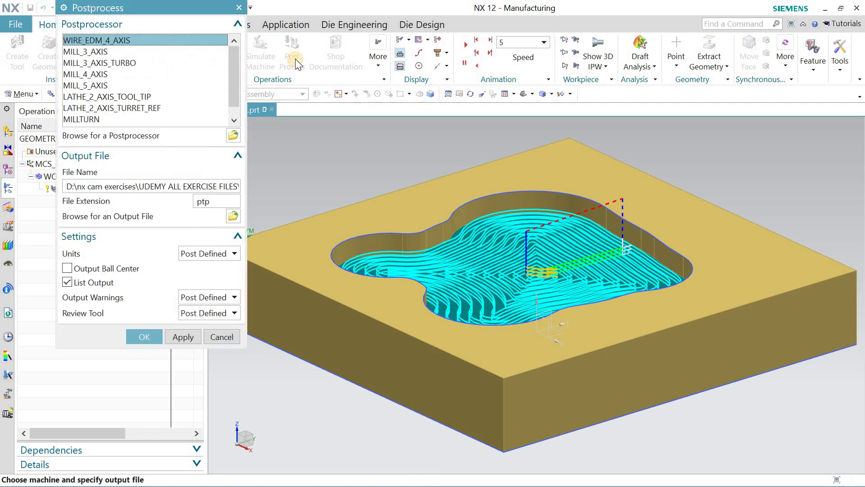
click(100, 52)
- Output the NC code, review the maximized G-code listing down to M02, and close it
click(147, 334)
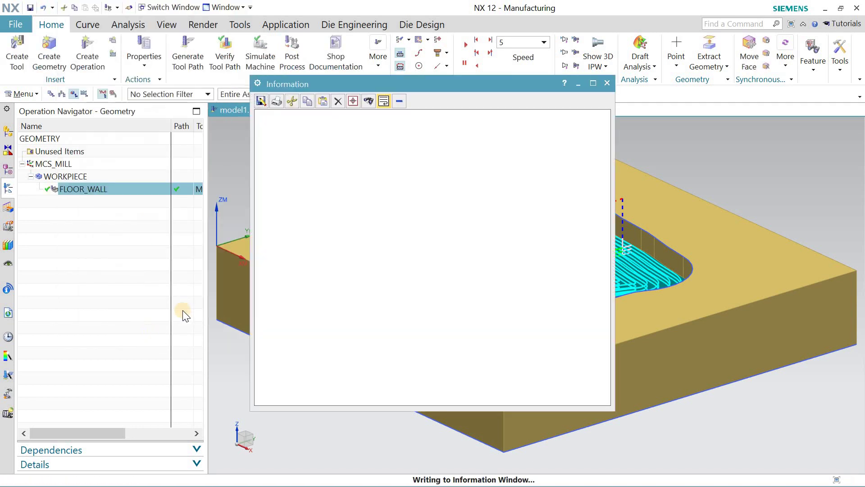
click(593, 84)
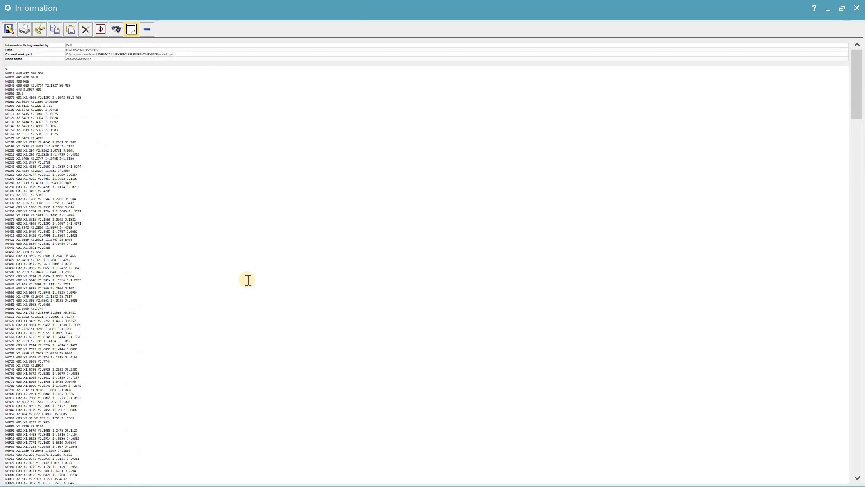
ctrl+scroll(248, 280, up, 2)
ctrl+scroll(248, 280, up, 2)
scroll(248, 280, down, 2)
scroll(248, 280, down, 3)
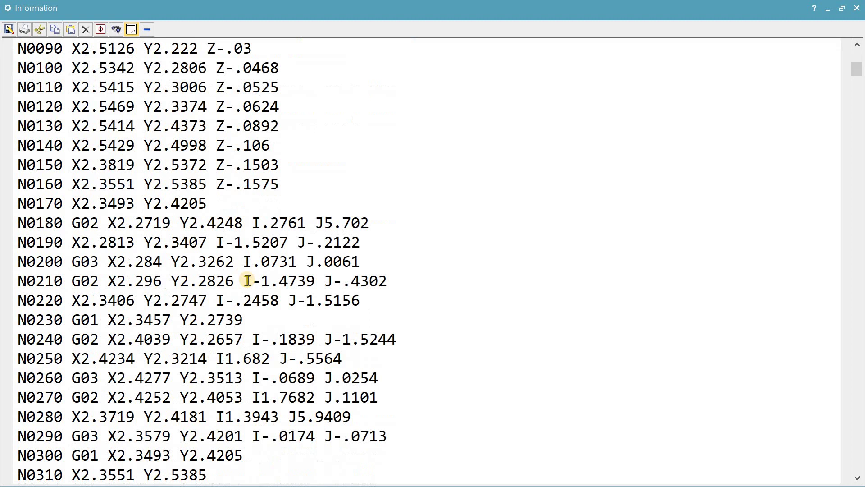
scroll(832, 116, down, 1)
drag(858, 149, 857, 467)
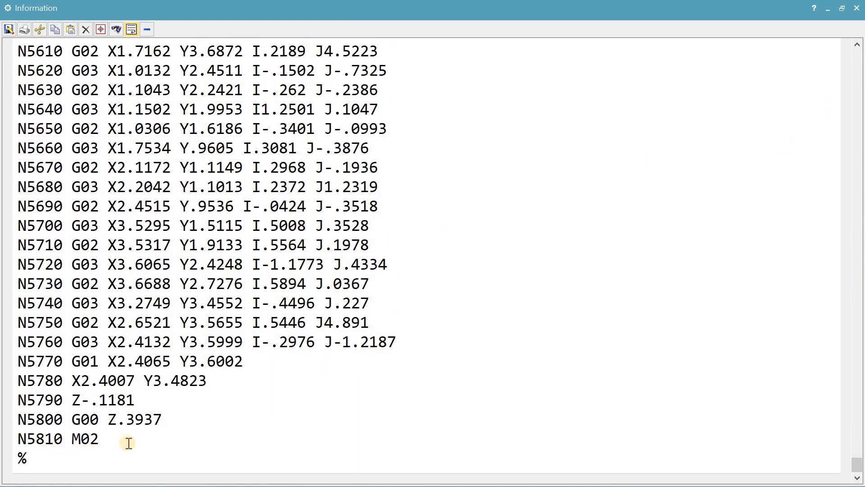
key(Right)
click(853, 9)
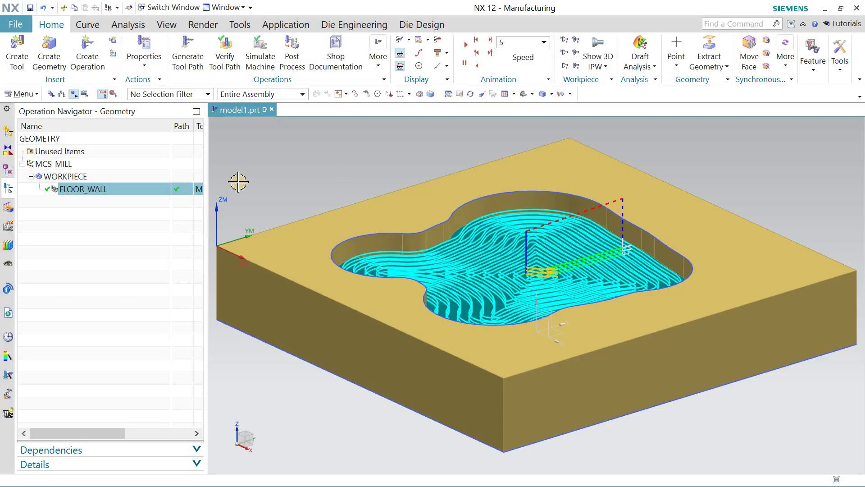
click(144, 188)
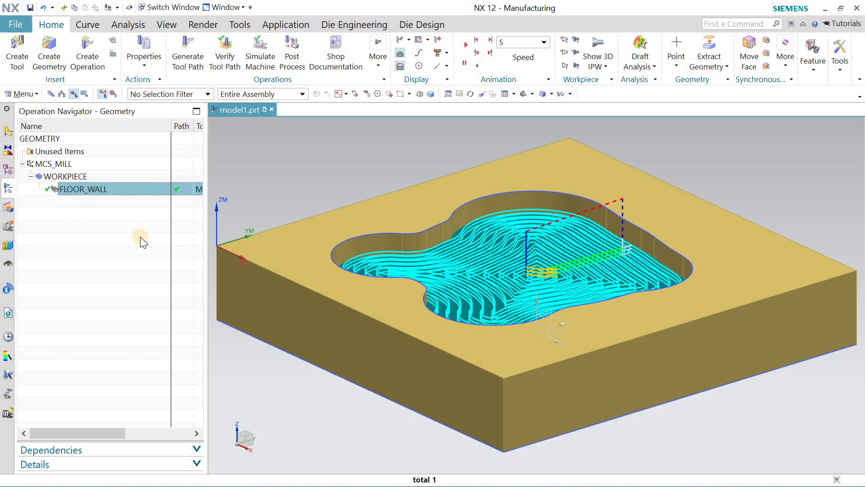
click(124, 186)
click(111, 188)
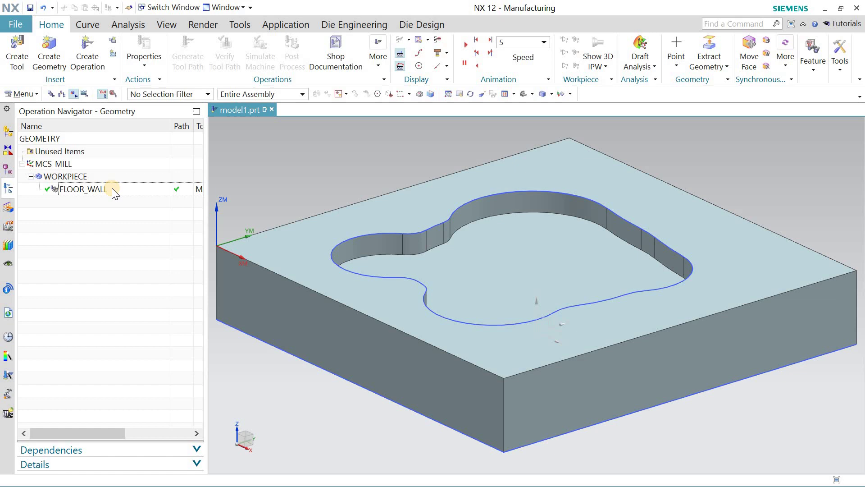